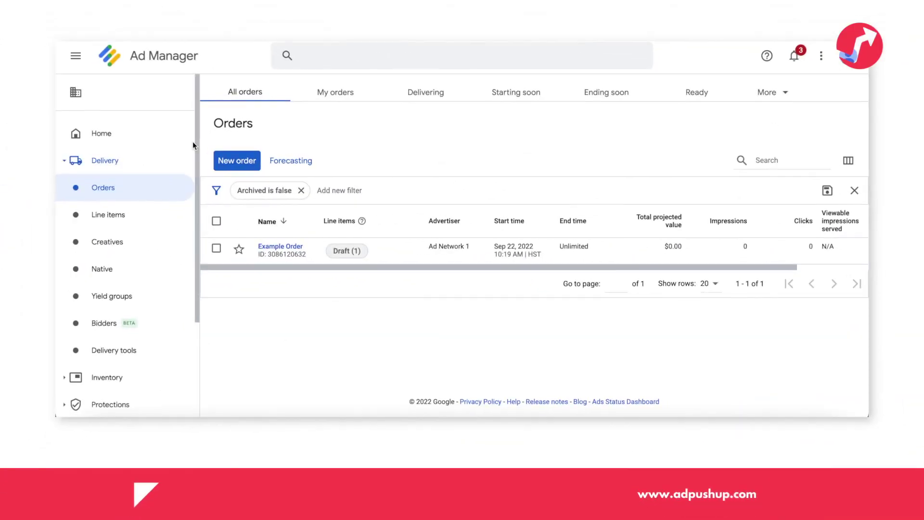
Step: Begin a new order from the Delivery > Orders list
click(245, 166)
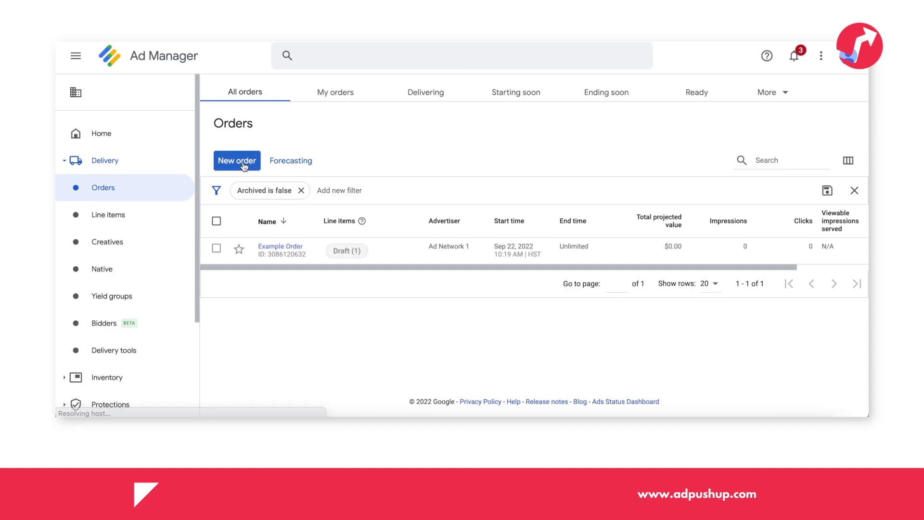
Step: Create order 'Order - AdNetwork' for advertiser Example Ad Network and proceed to add a line item
click(237, 117)
text(Order - AdNetwork)
click(251, 159)
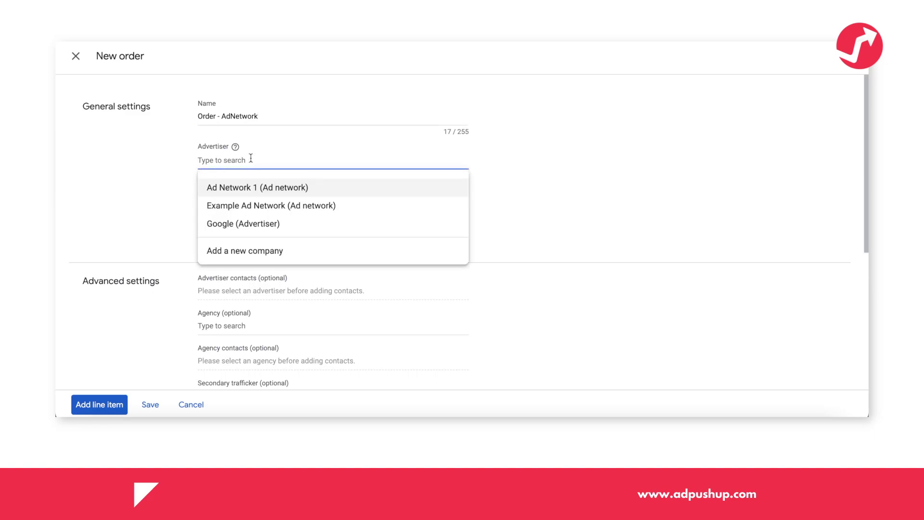
click(268, 210)
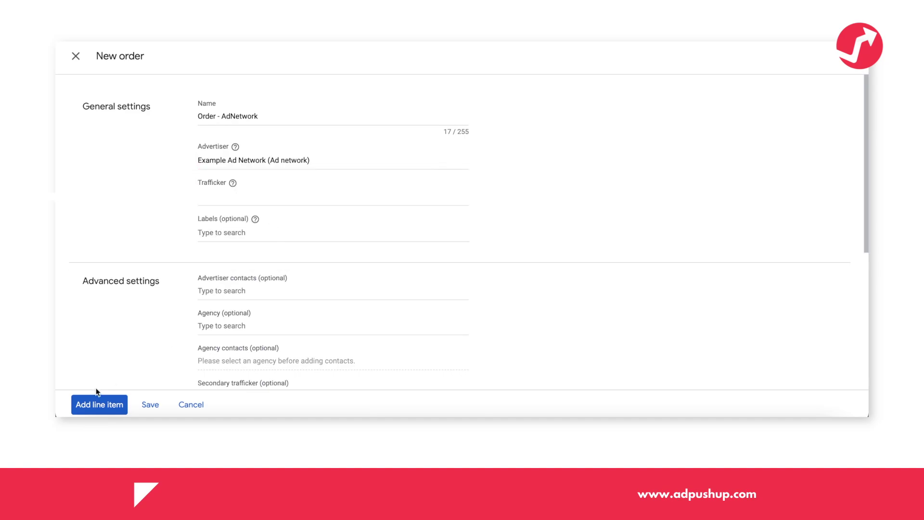
click(99, 405)
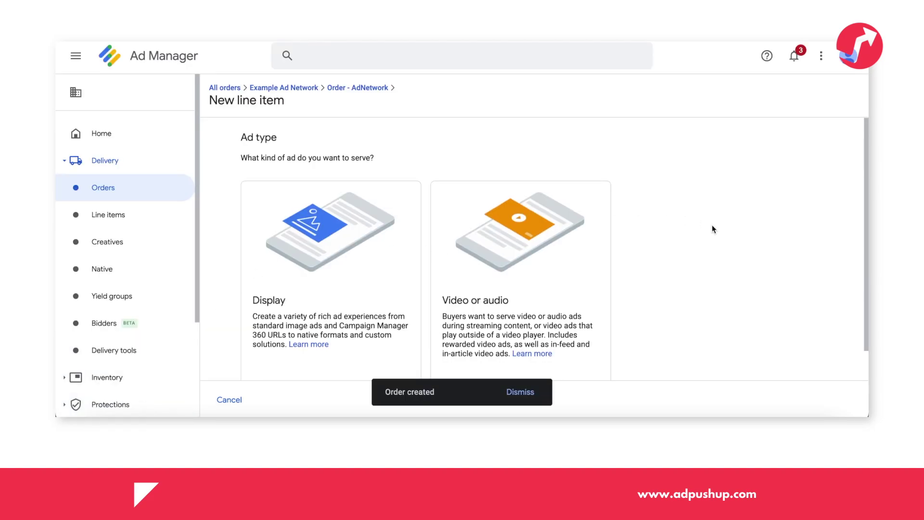
Step: Make the line item a display ad named 'Example Line Item'
scroll(712, 226, down, 2)
scroll(712, 224, down, 1)
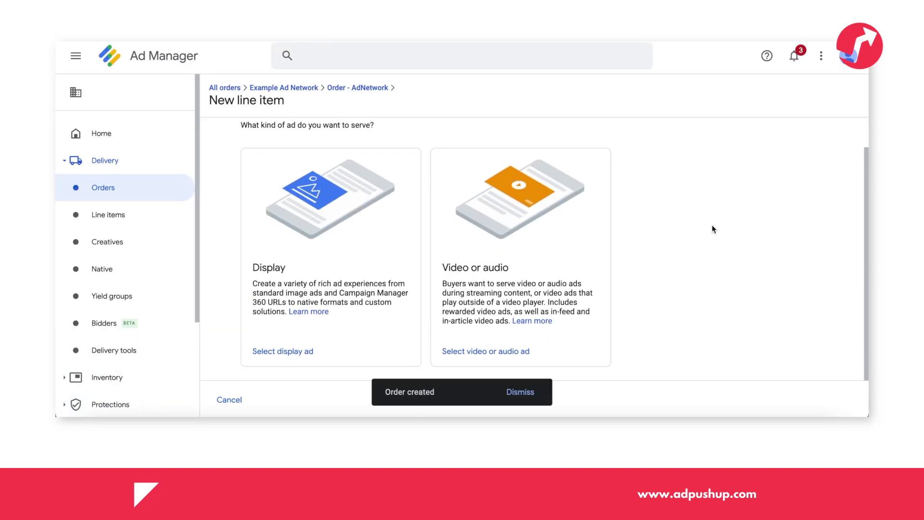
click(287, 355)
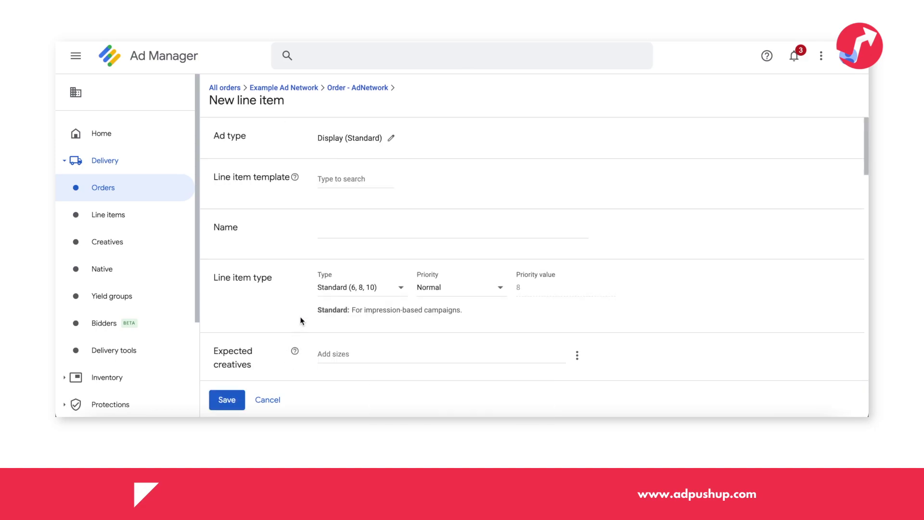
click(332, 230)
text(Example Line Item)
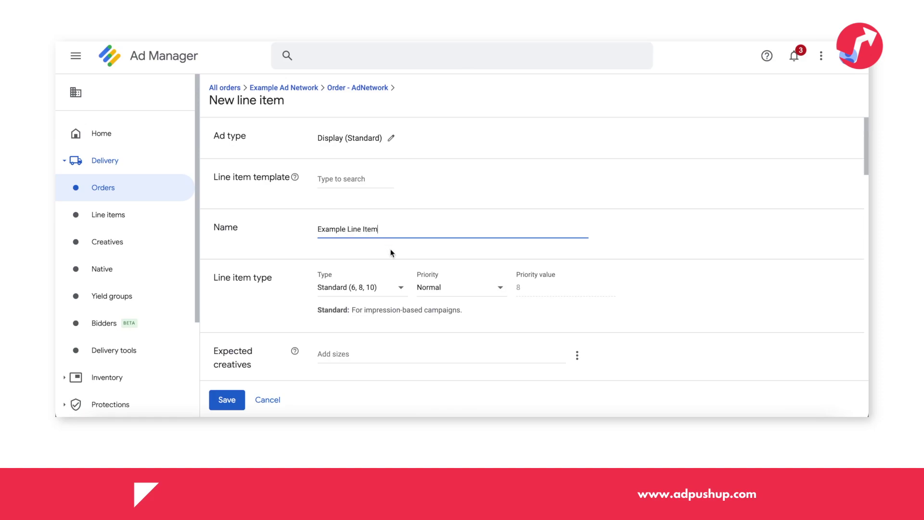
Step: Set the type to Price priority (12) and add a 320x50 expected creative size
scroll(389, 260, down, 1)
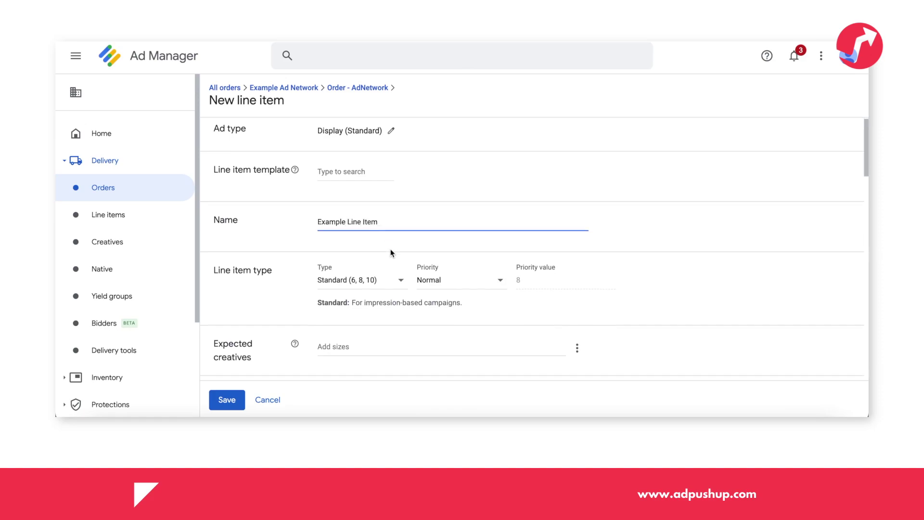
click(389, 255)
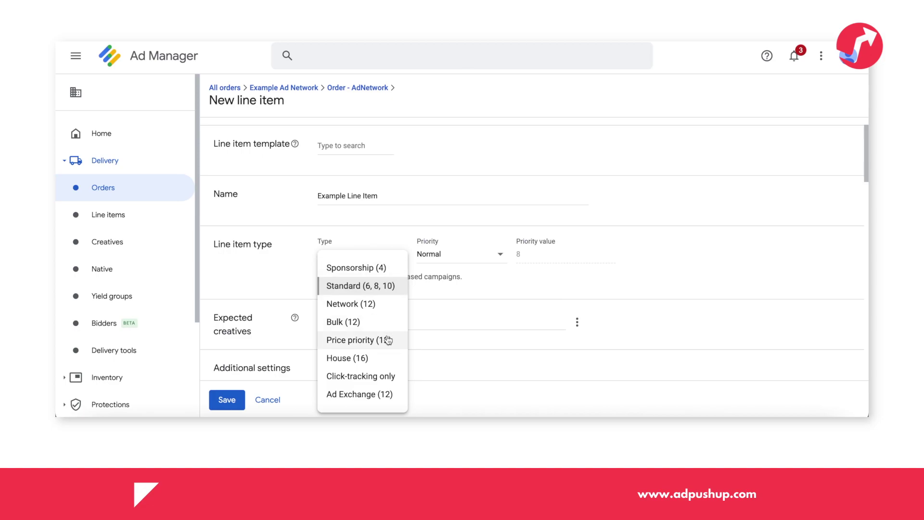
click(389, 340)
scroll(387, 339, down, 2)
click(389, 252)
text(320x50)
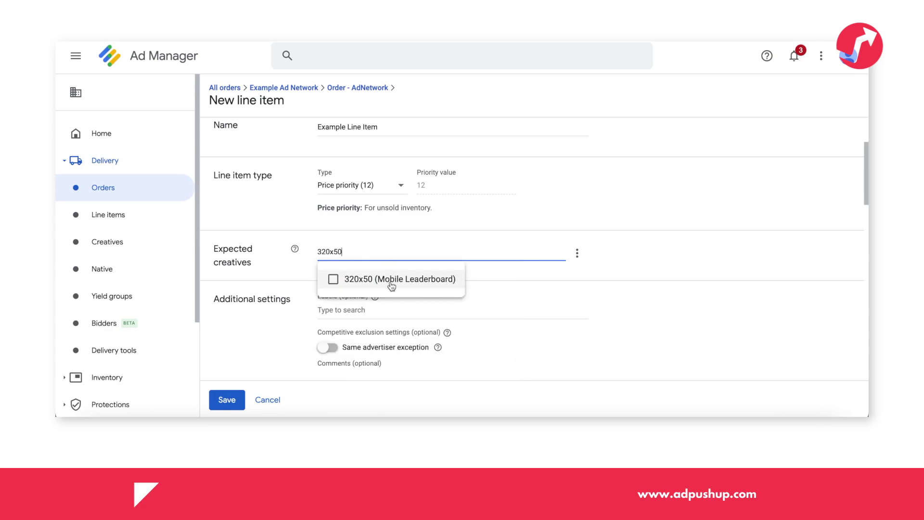
click(391, 283)
click(661, 298)
scroll(661, 302, down, 1)
Step: Set the start time to Immediately and the end time to Unlimited
scroll(663, 302, down, 6)
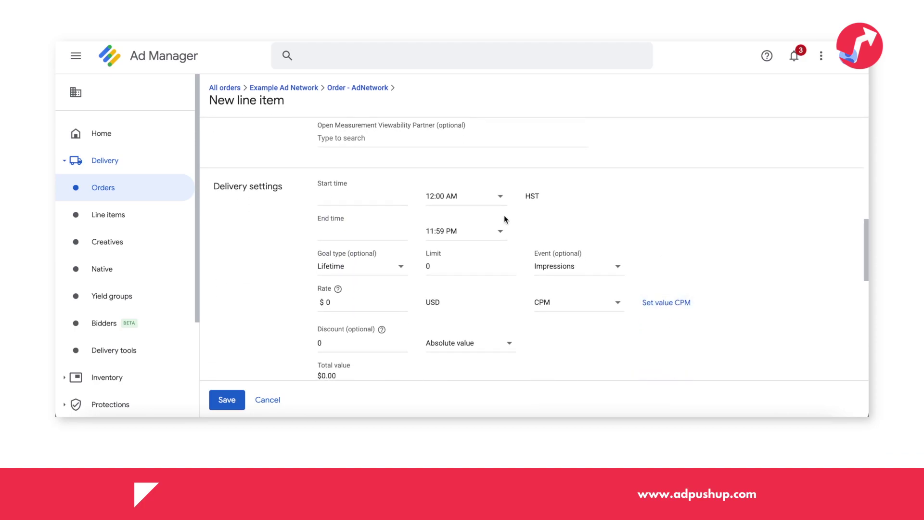
click(378, 193)
click(377, 224)
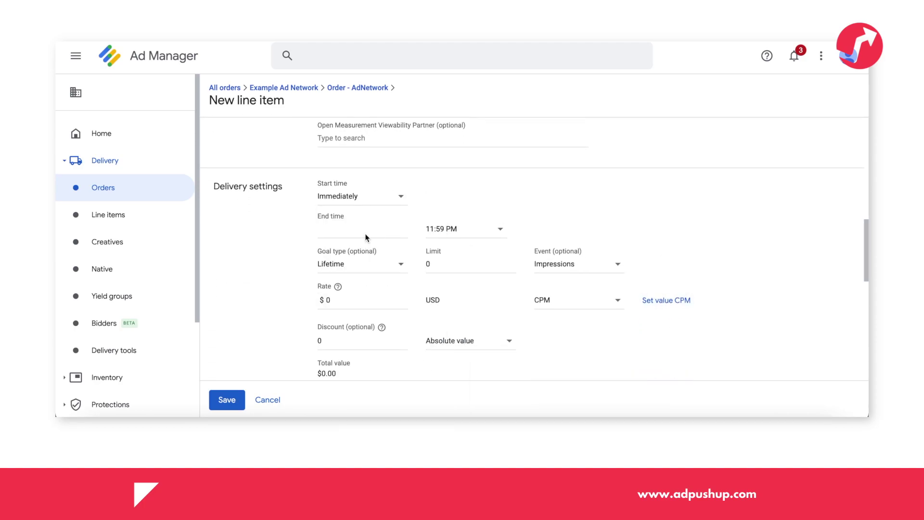
click(367, 230)
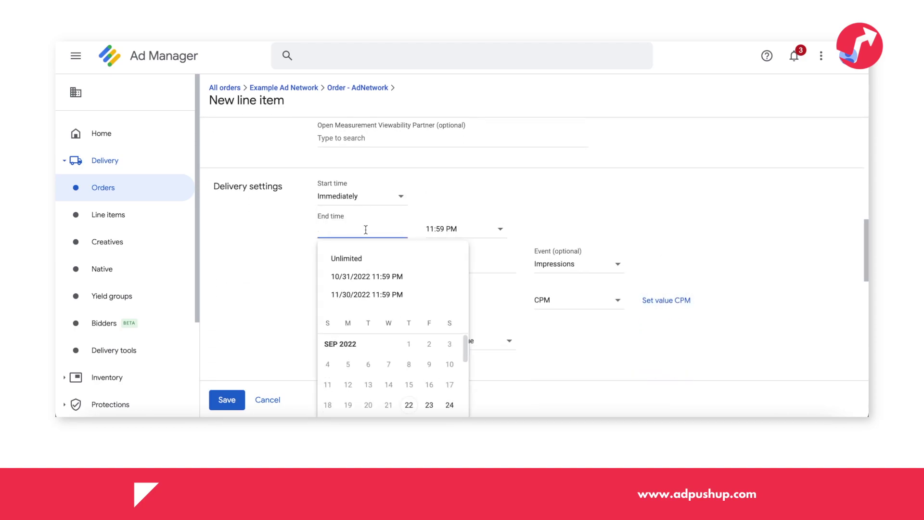
click(367, 260)
Step: Try a Daily goal of 10,000 impressions, then change the goal type to None
scroll(367, 261, down, 1)
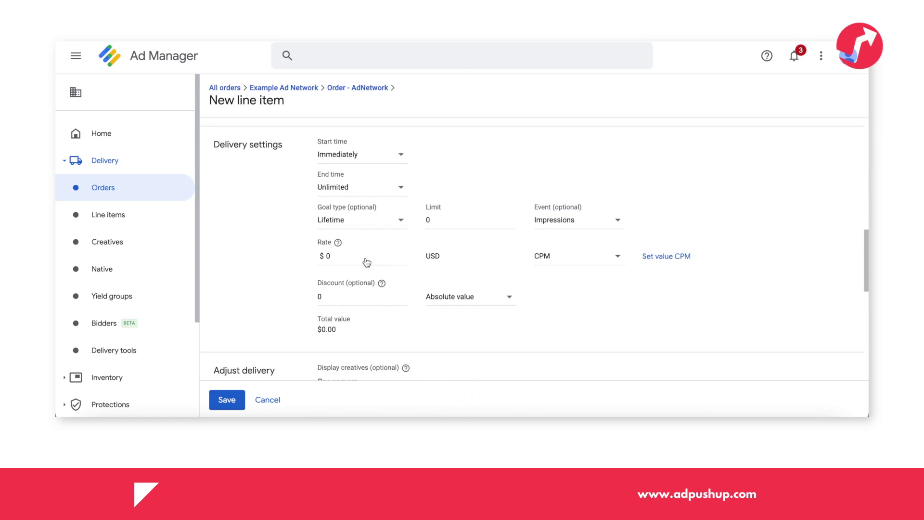
click(382, 222)
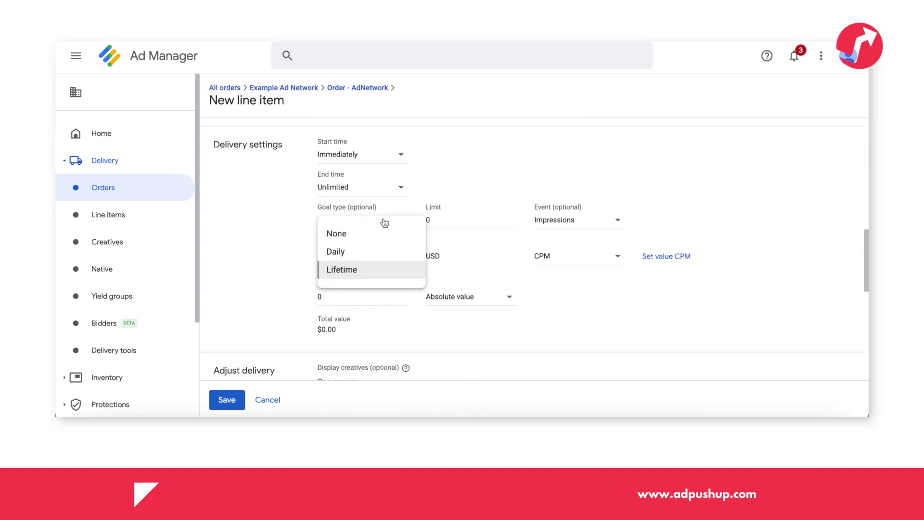
click(378, 252)
click(422, 222)
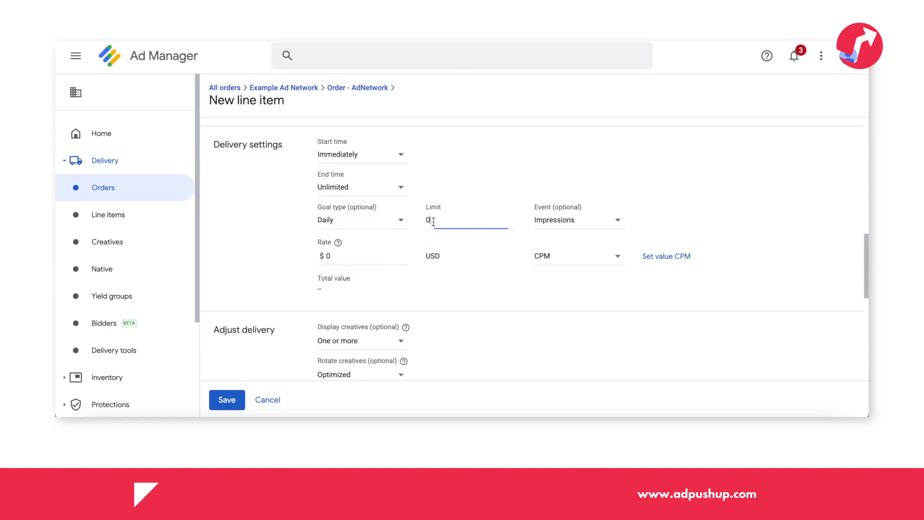
text(10,00)
click(291, 210)
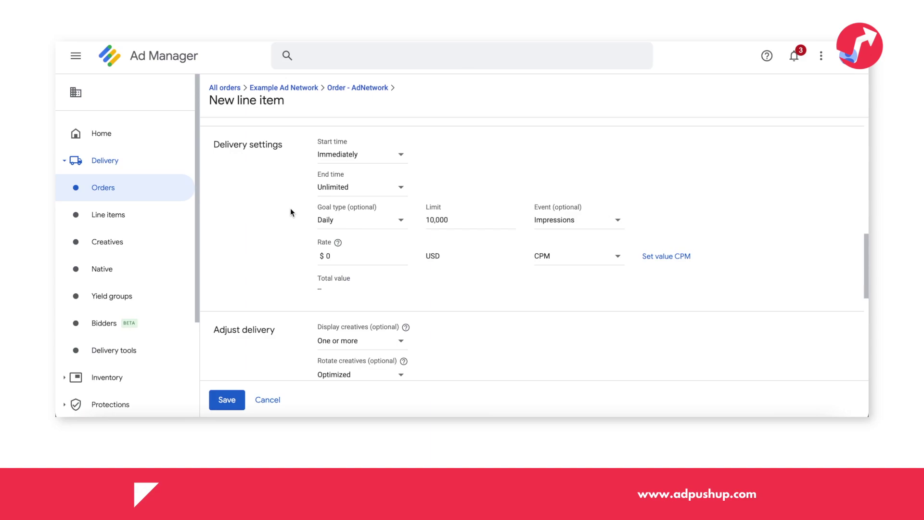
click(397, 225)
click(378, 239)
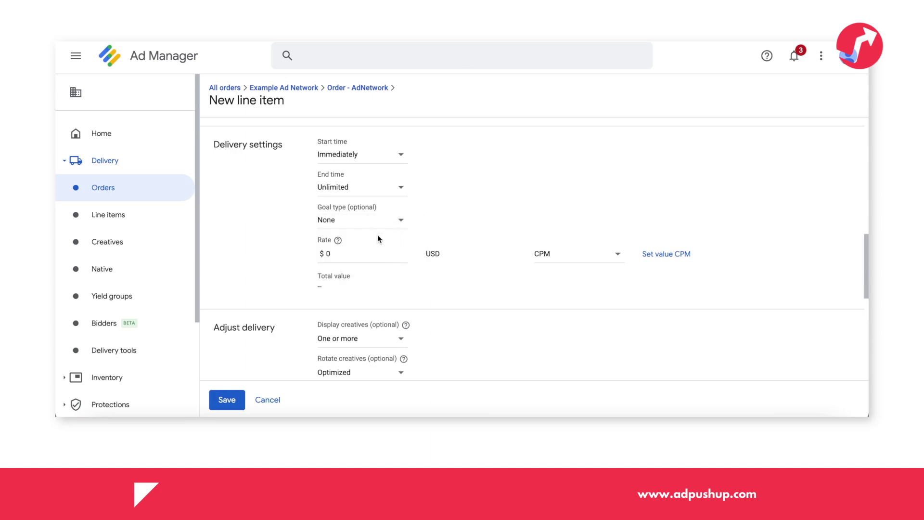
Step: Replace the zero rate with a $2 CPM rate
click(342, 254)
key(BackSpace)
text(2)
scroll(517, 287, down, 3)
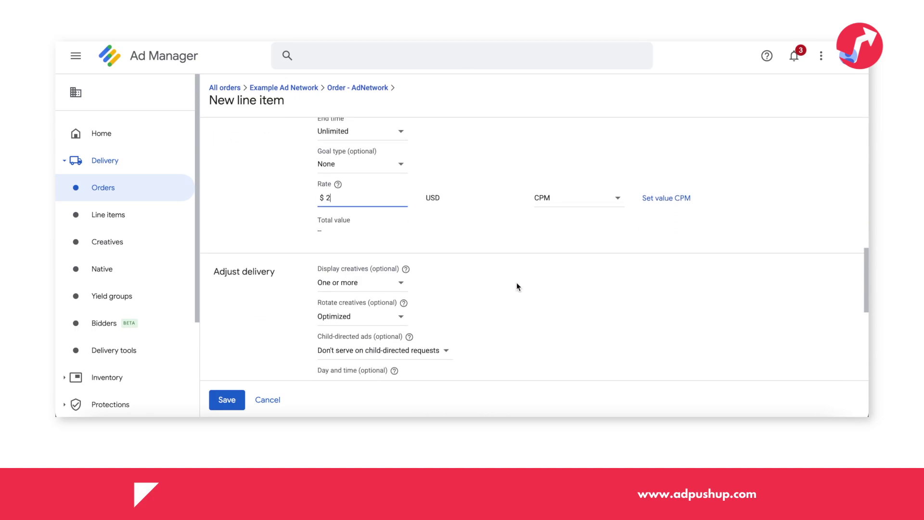
scroll(517, 287, down, 5)
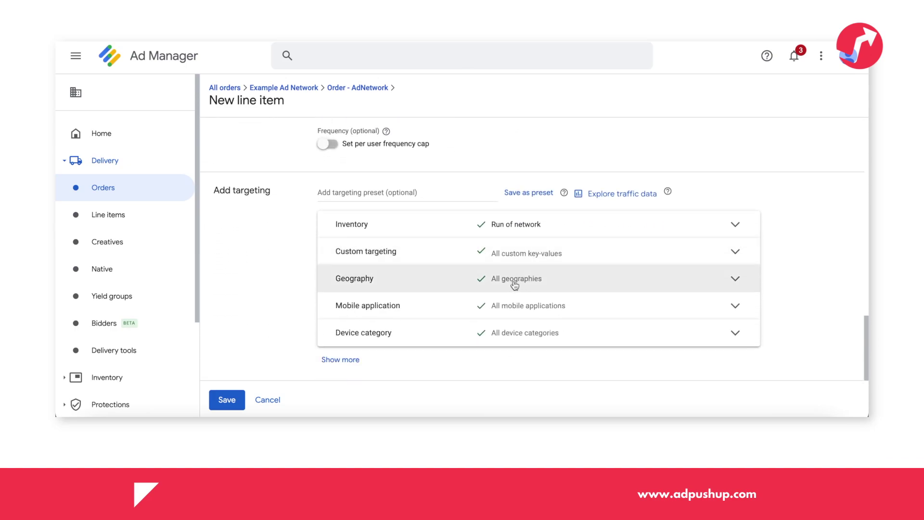
Step: Review all targeting categories, keep run-of-network, and save Example Line Item as a draft
click(337, 361)
scroll(336, 366, down, 2)
scroll(335, 366, down, 4)
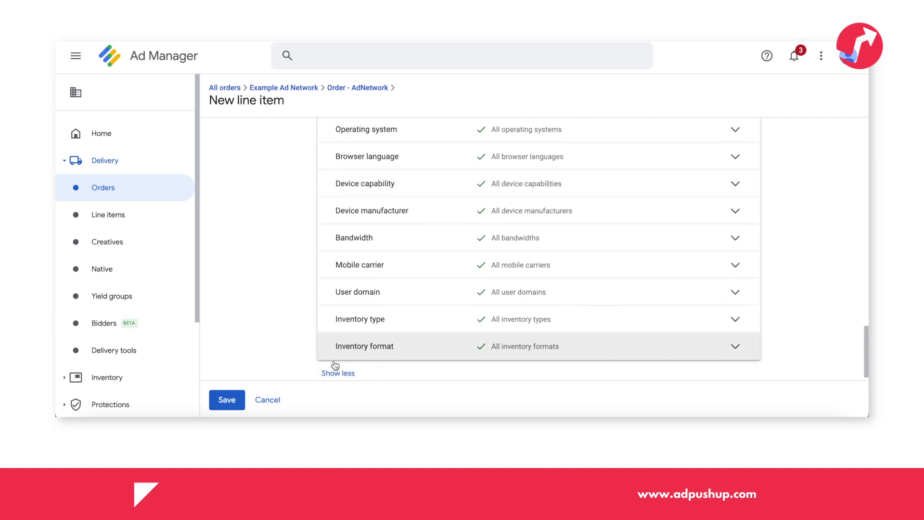
click(236, 399)
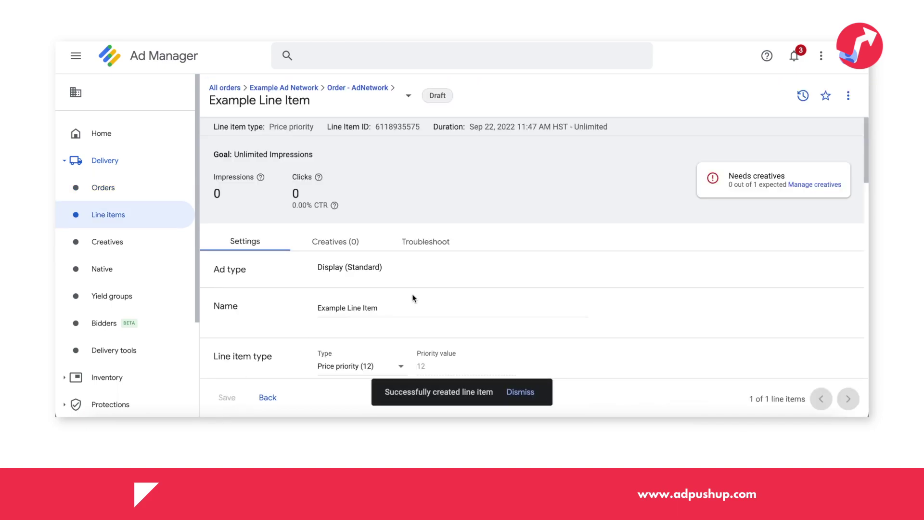
Step: Add a new 320x50 creative to Example Line Item using the Third party type
scroll(412, 294, down, 1)
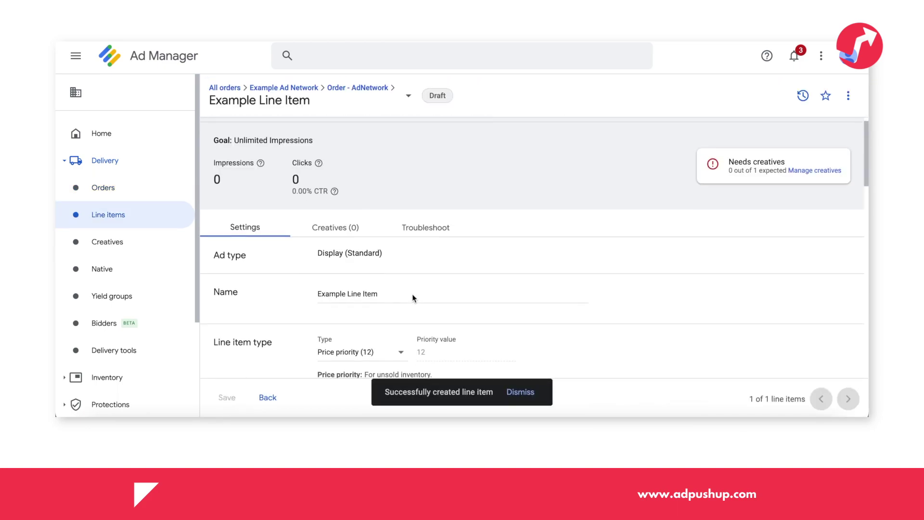
click(344, 229)
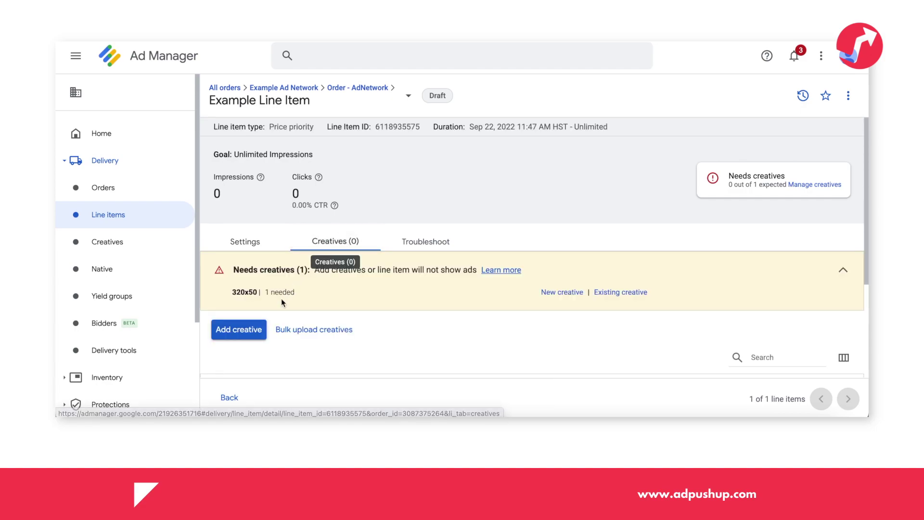
click(252, 332)
mouse_move(281, 336)
click(339, 337)
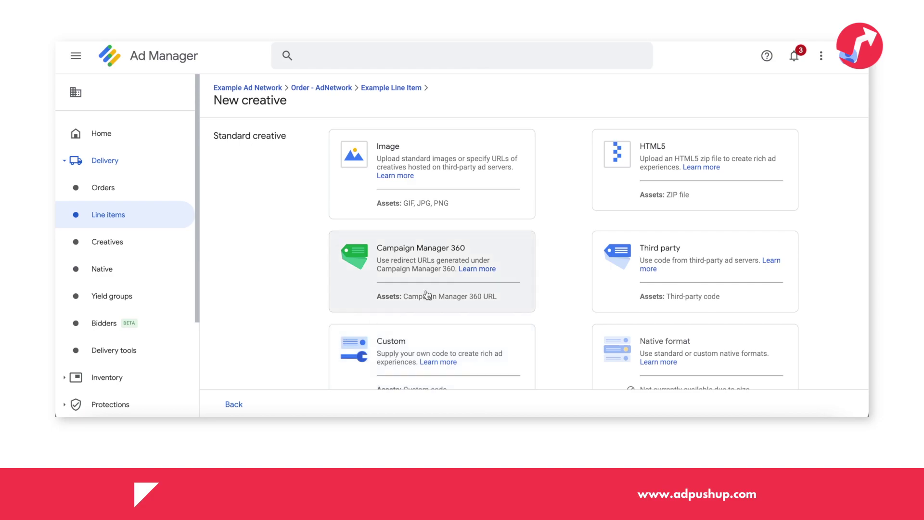
click(664, 273)
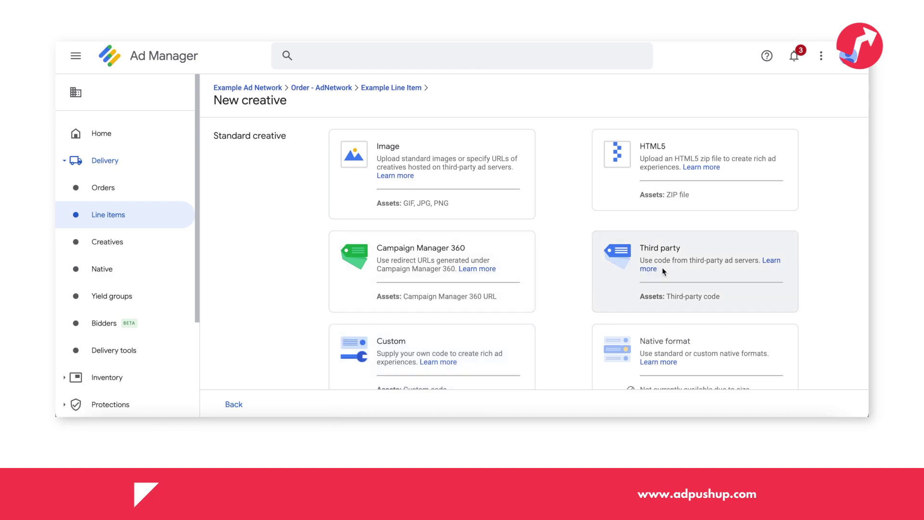
Step: Enter 'Passback Tag' as the third-party creative's name
click(464, 185)
text(Pas)
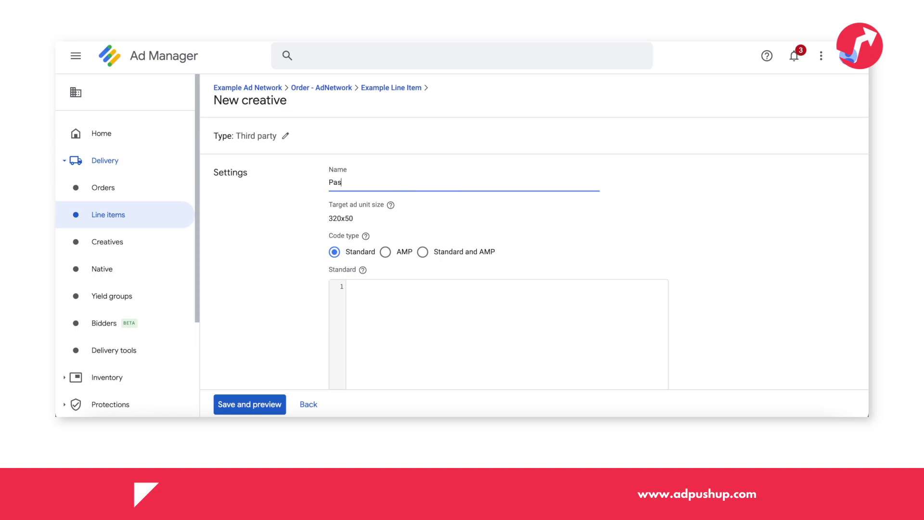
text(sback Tag)
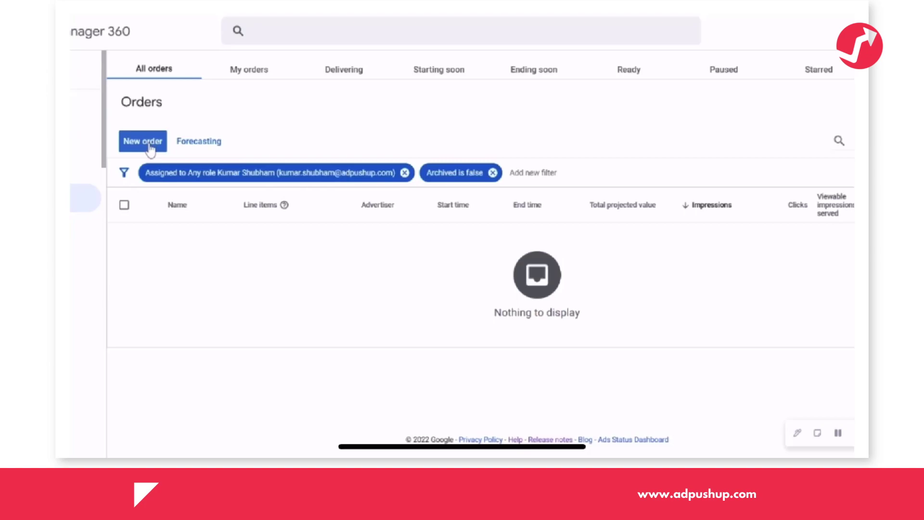
Step: Save a new order 'Google AdSense' with advertiser AdPushup Inc. found by typing 'adpu'
click(145, 142)
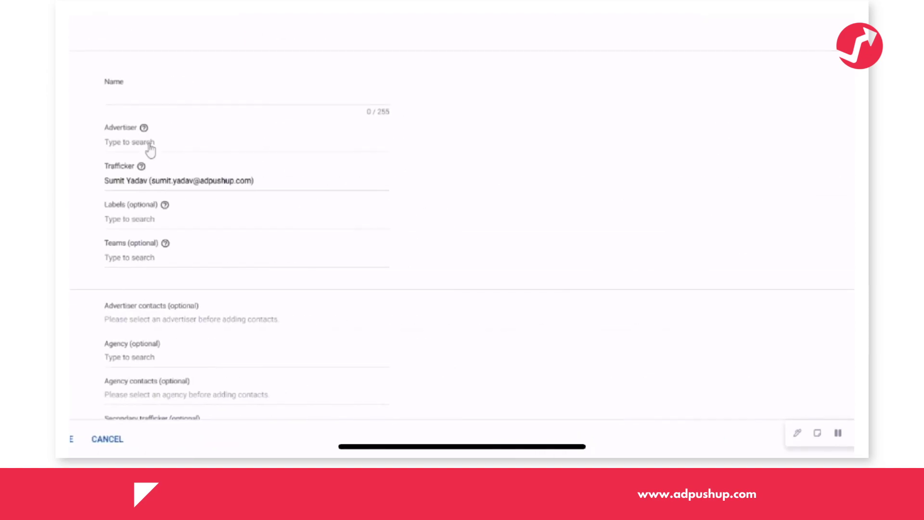
text(Goo)
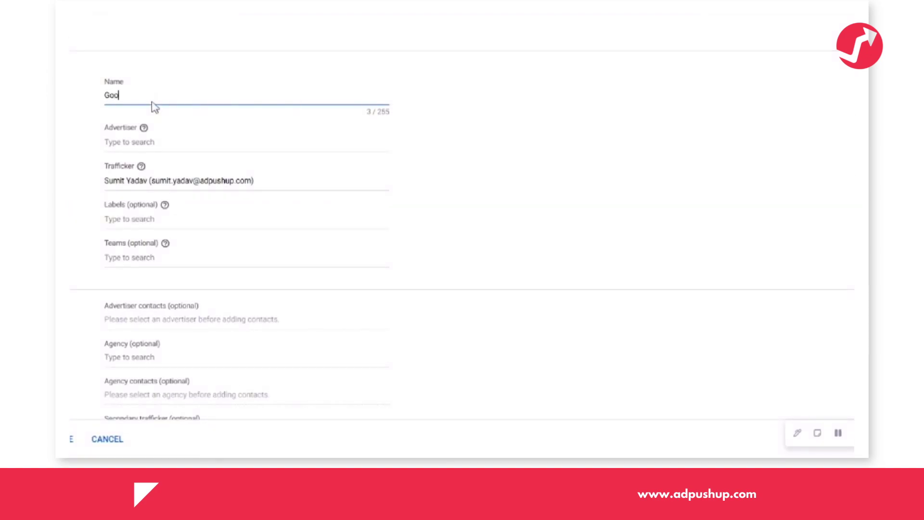
text(gle AdSense)
key(Tab)
text(adpu)
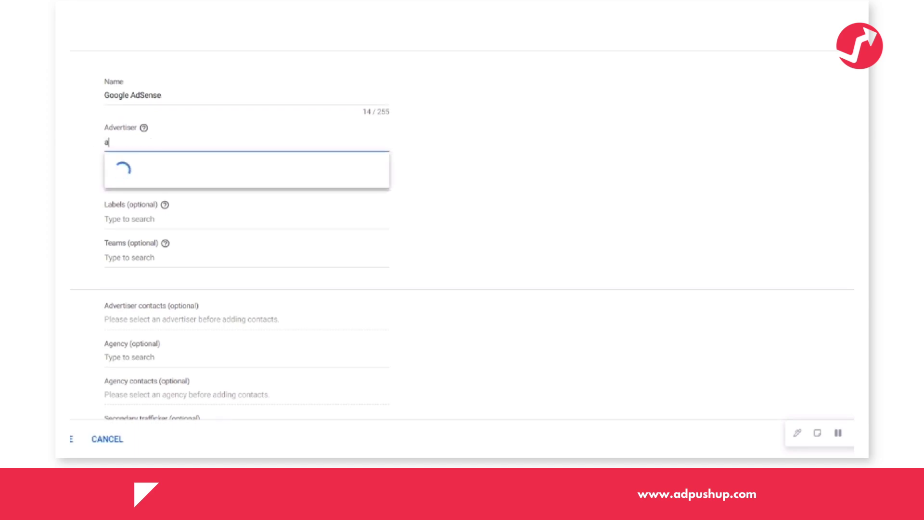
click(154, 189)
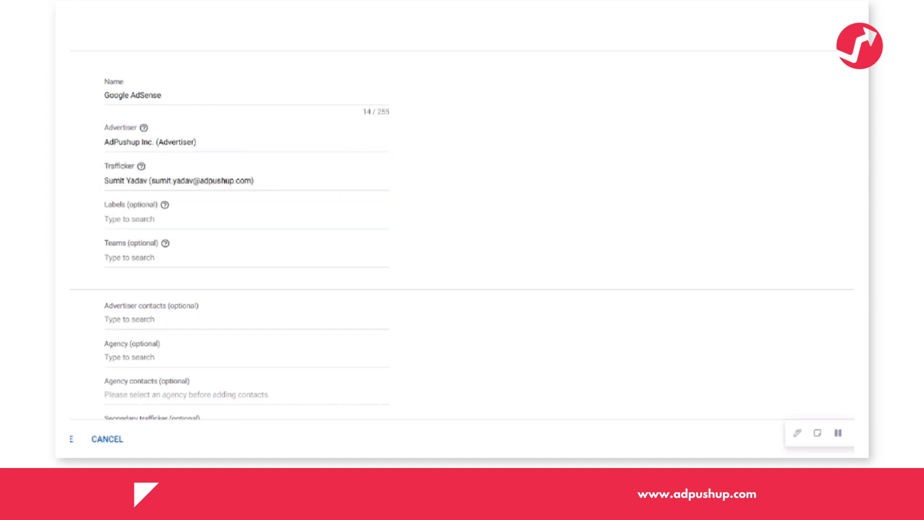
scroll(462, 245, down, 5)
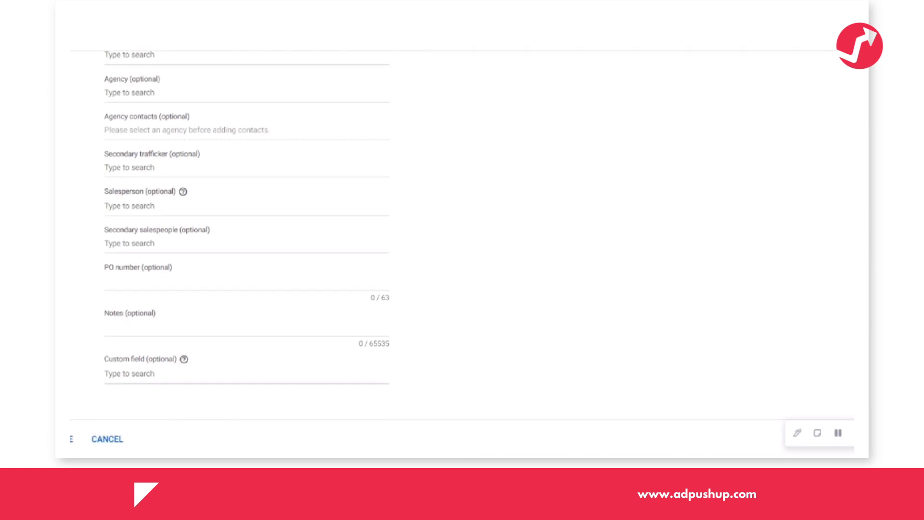
click(72, 439)
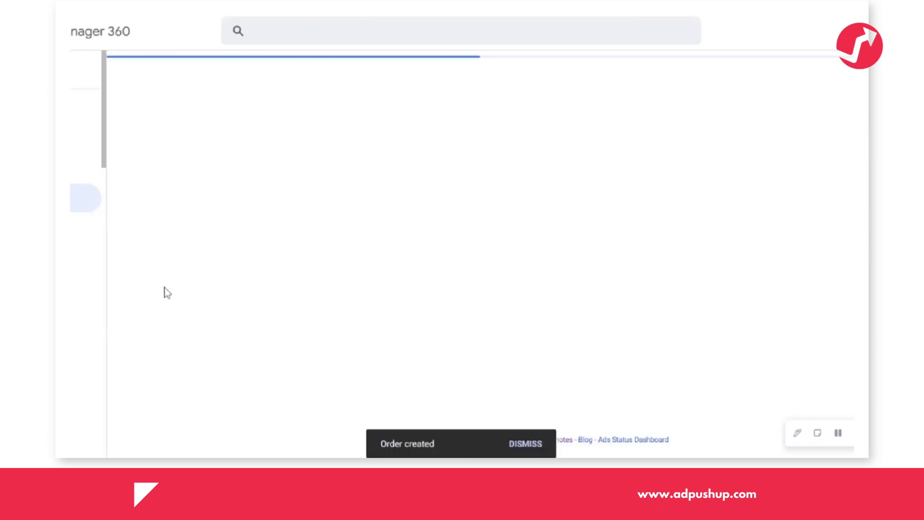
Step: Make a display line item named 'Google Adsense - RON' of type AdSense (12)
click(189, 379)
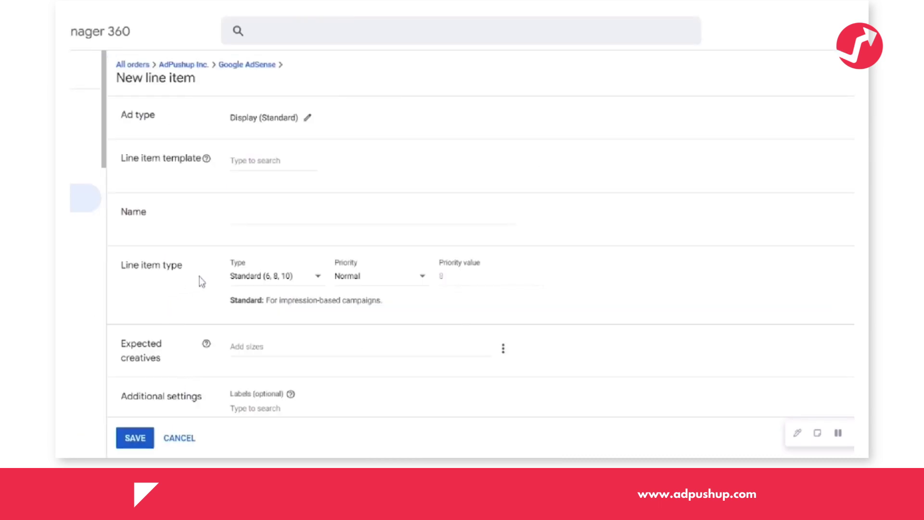
click(246, 218)
text(Google Adsense - RON)
click(280, 284)
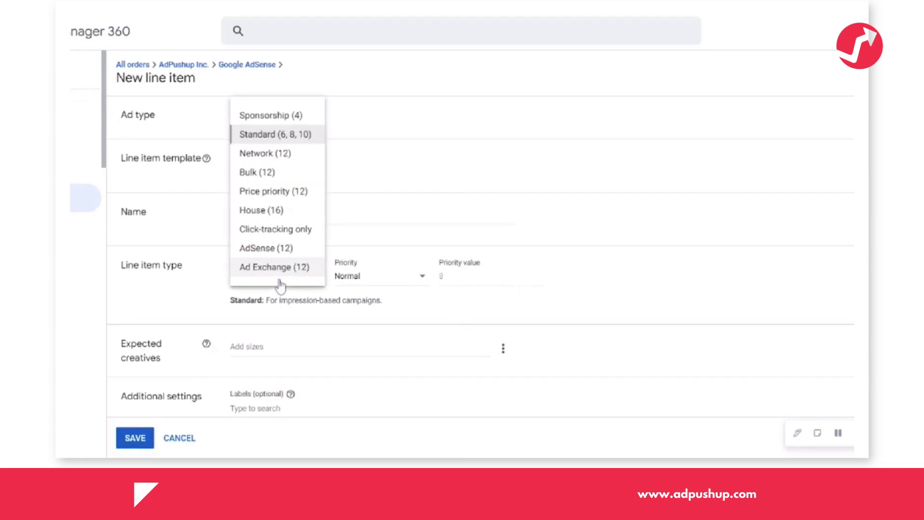
click(283, 248)
Step: Add 300x250 and 300x600 as expected creative sizes
scroll(241, 260, down, 2)
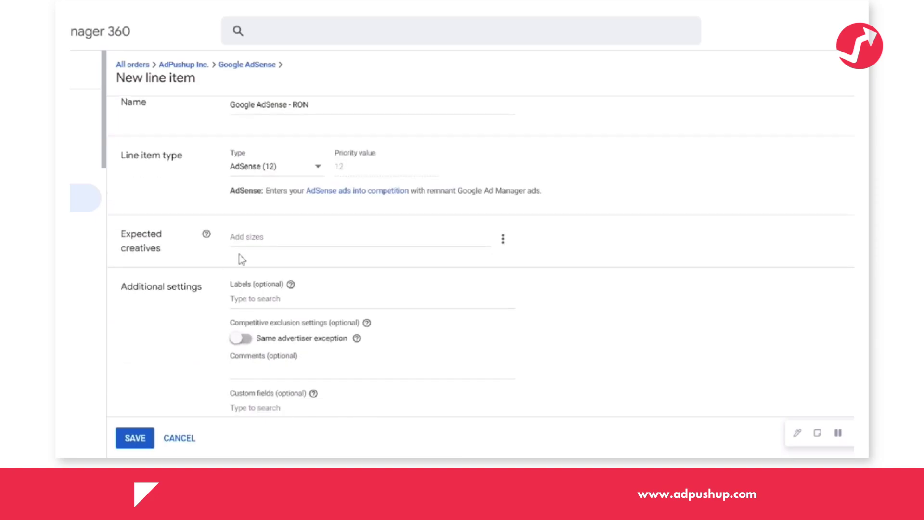
click(372, 238)
text(300x250)
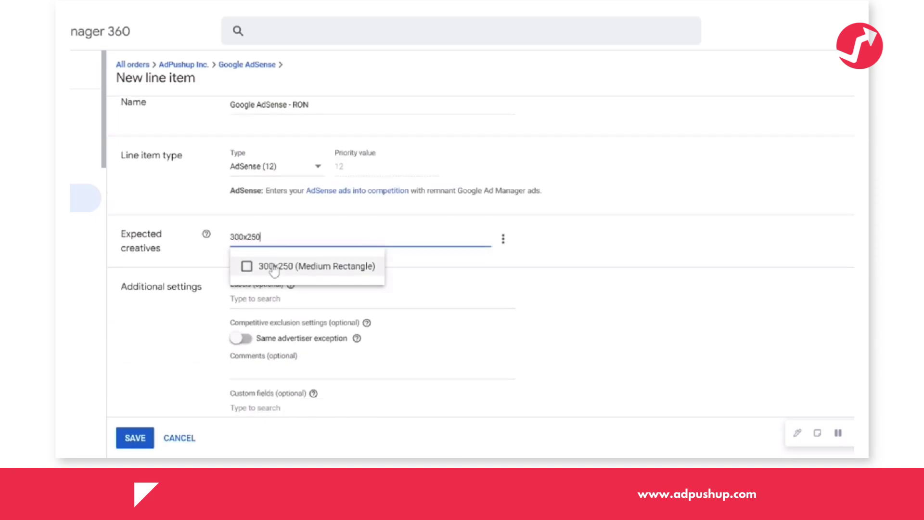
click(273, 268)
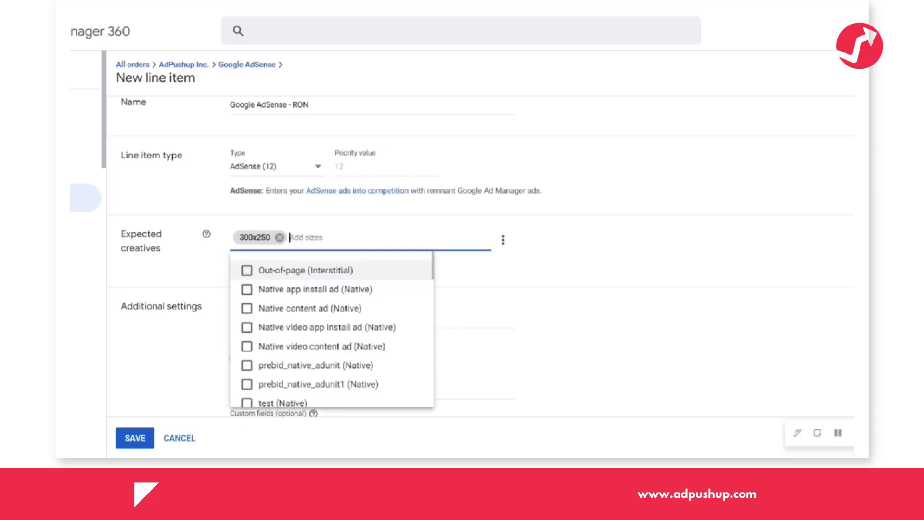
text(300x600)
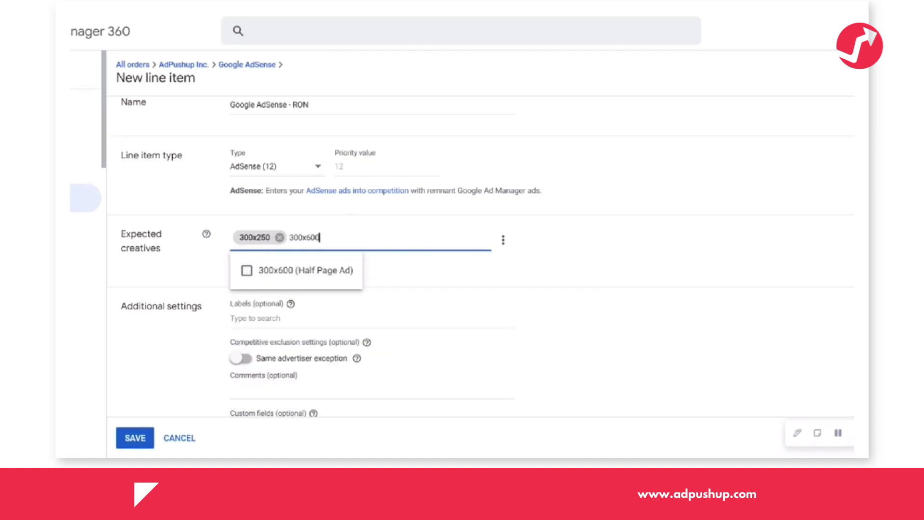
click(301, 270)
Step: Set the web property alias to AdPushup Inc
scroll(187, 284, down, 2)
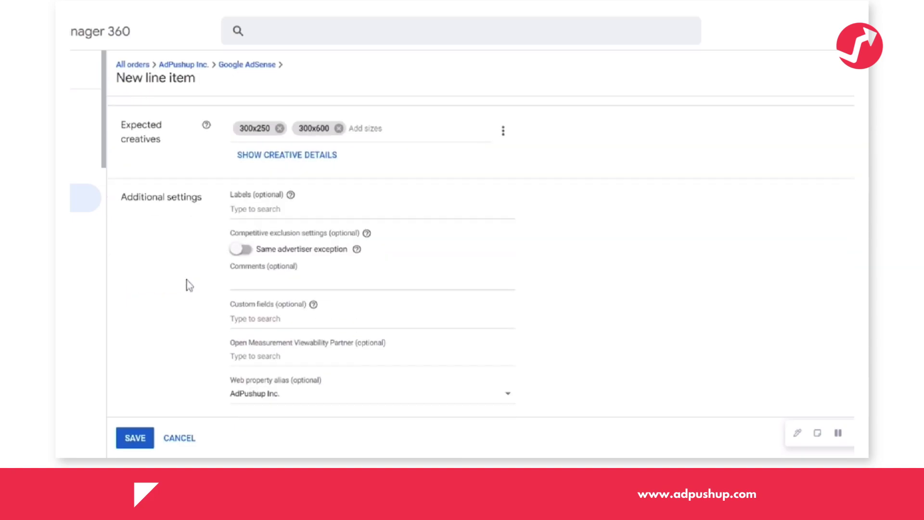
scroll(188, 285, down, 4)
click(291, 177)
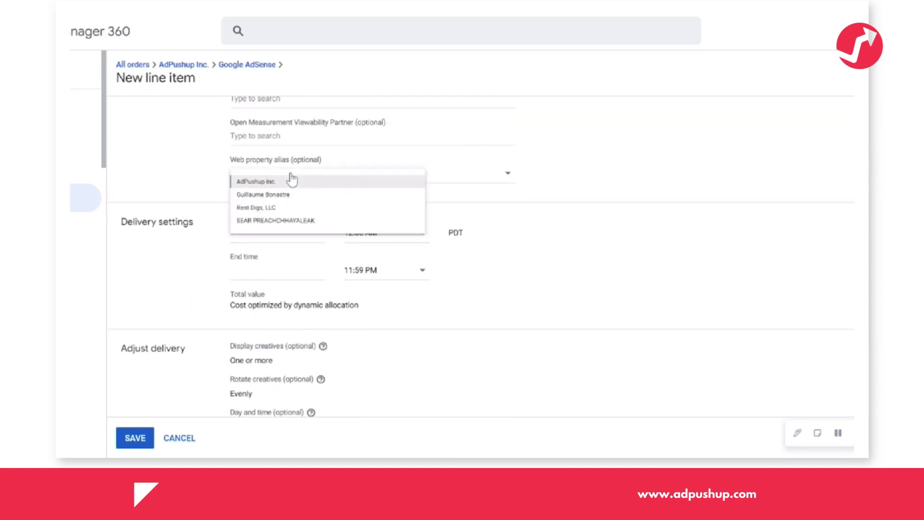
click(279, 188)
Step: Start delivery Immediately with an Unlimited end time and save the line item
click(262, 233)
click(257, 264)
click(231, 272)
click(270, 296)
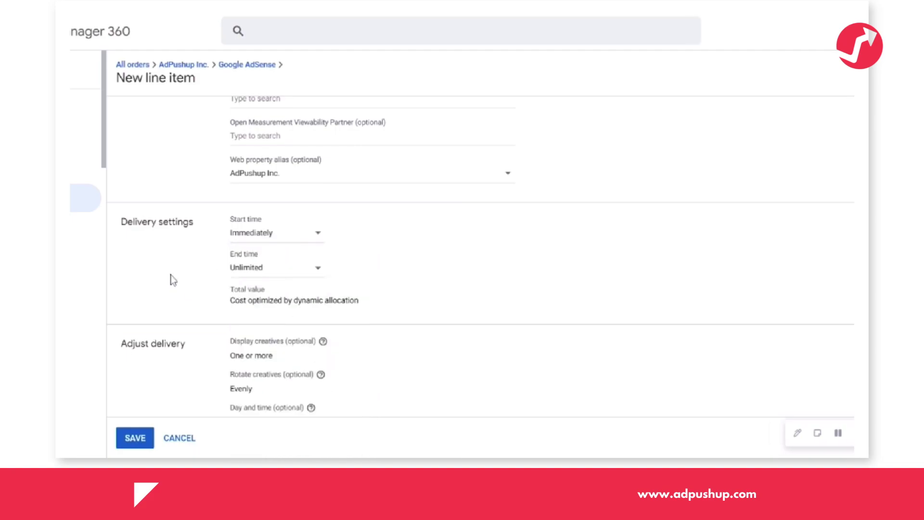
scroll(182, 273, down, 4)
scroll(182, 274, down, 2)
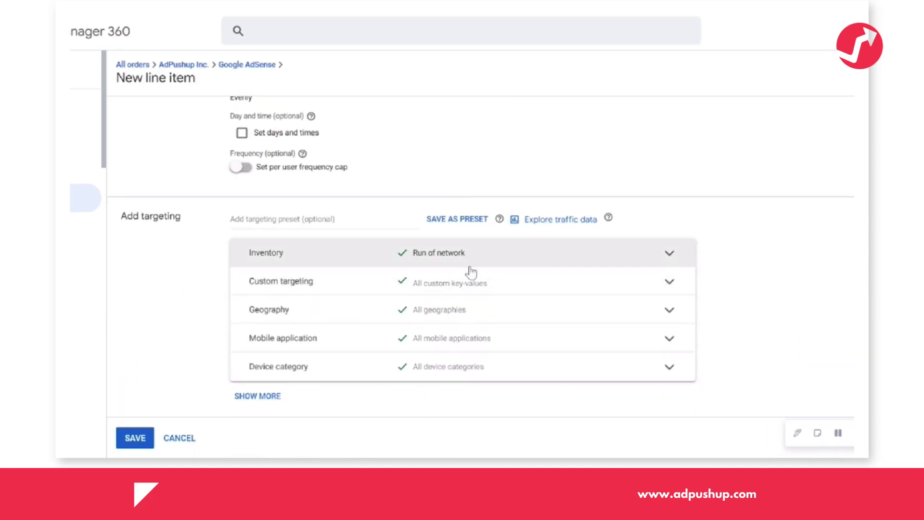
scroll(214, 339, down, 1)
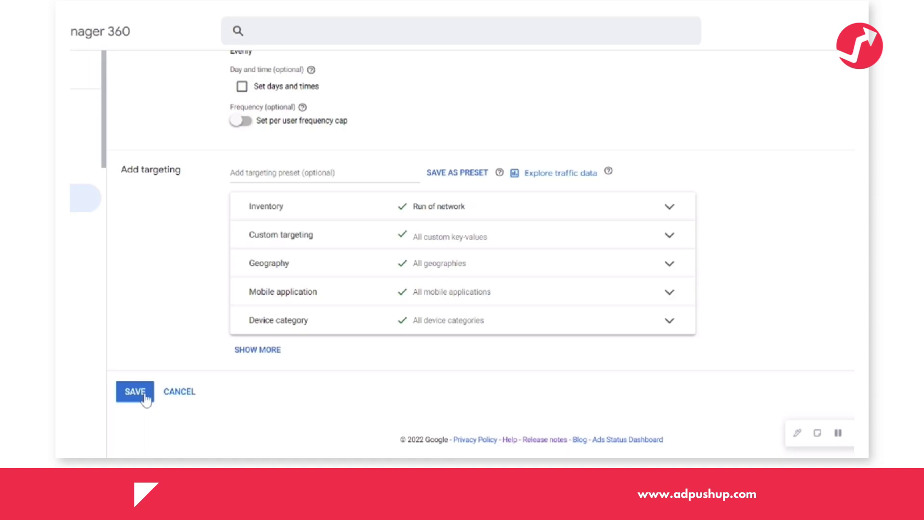
click(145, 394)
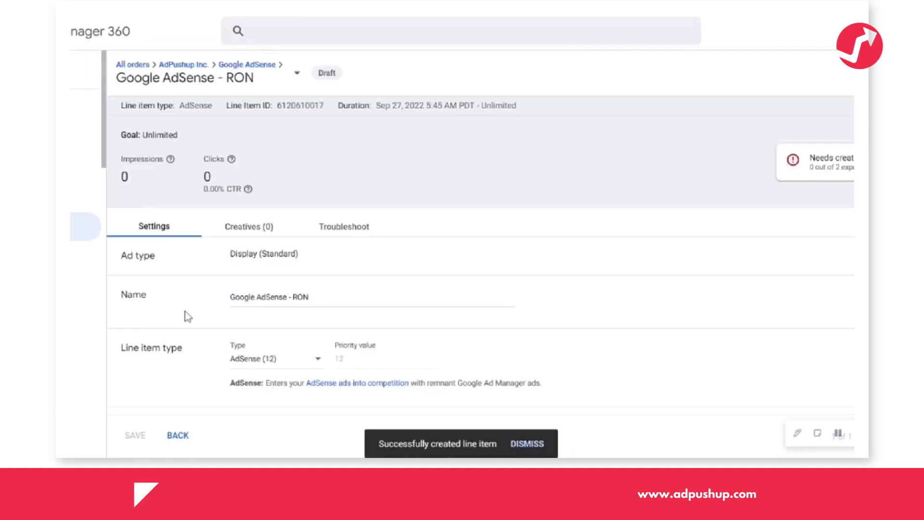
Step: Create the 300x250 AdSense creative tied to ad unit AP_14564_Default_TxtImg_300X250
click(233, 221)
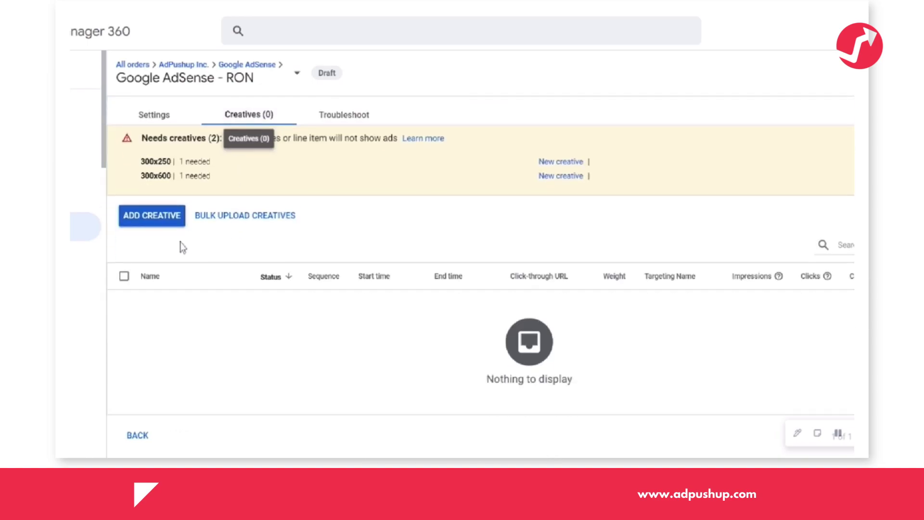
click(160, 226)
mouse_move(198, 224)
click(244, 223)
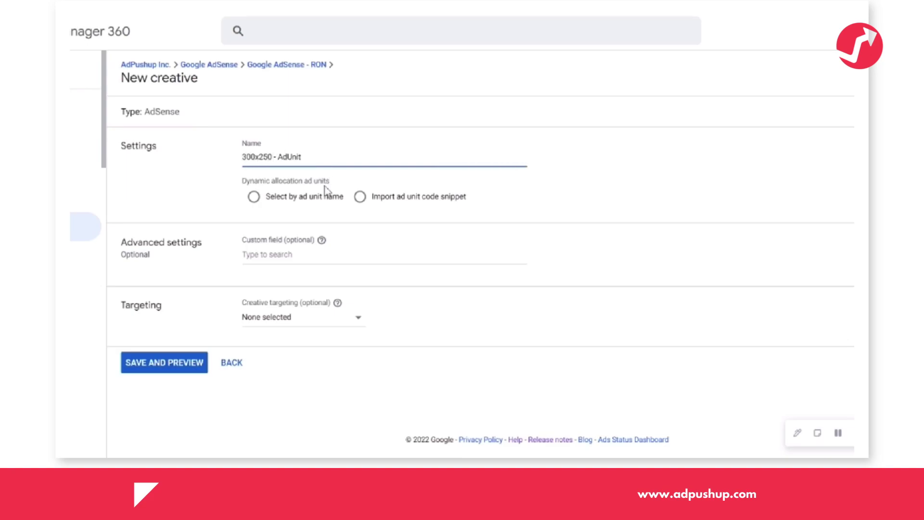
click(313, 197)
click(311, 216)
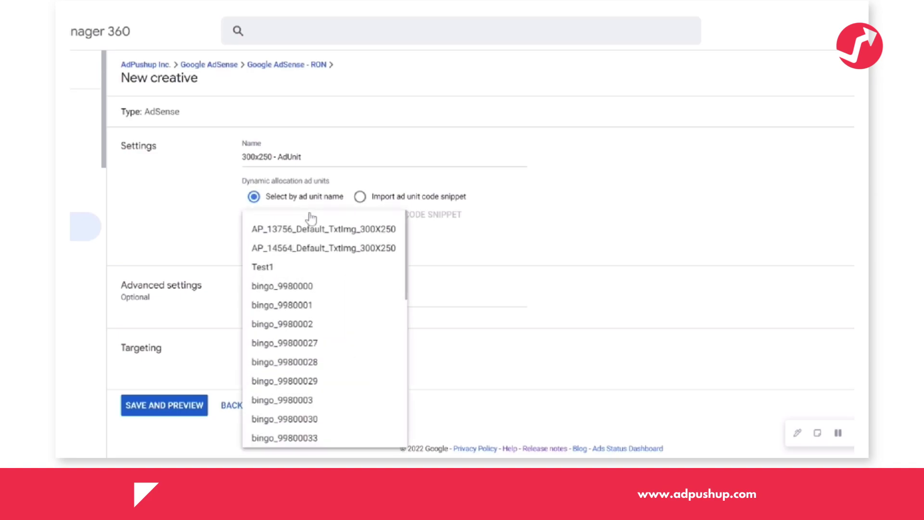
click(308, 251)
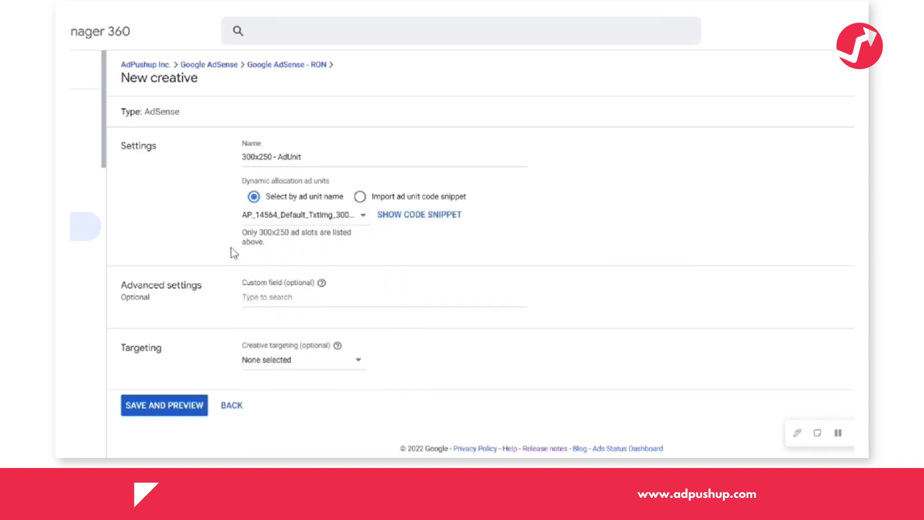
scroll(389, 233, down, 1)
click(194, 396)
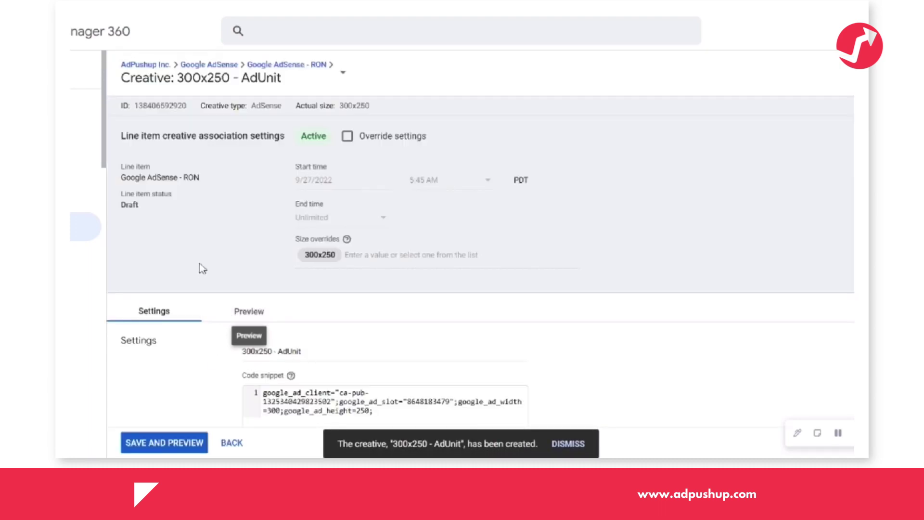
Step: Back on the line item, create the '300x600 - AdUnit' creative tied to a 300x600 ad unit
click(289, 65)
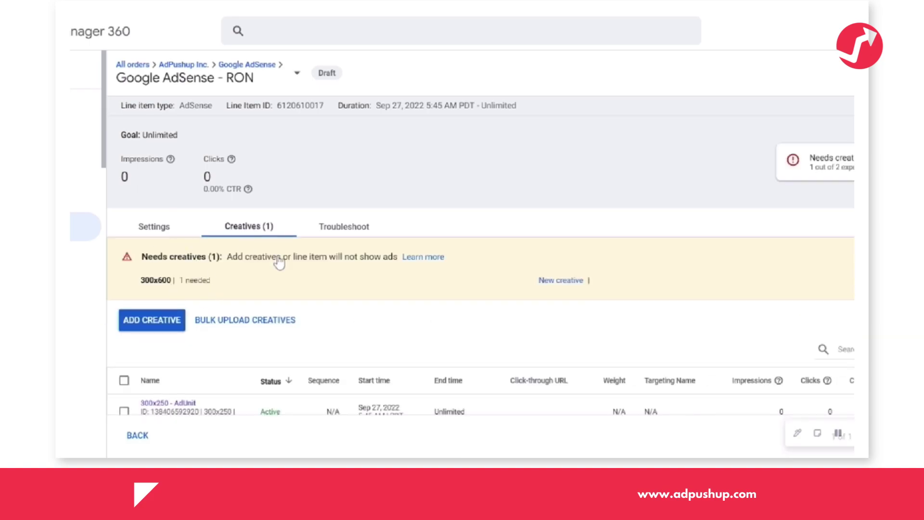
scroll(196, 300, down, 1)
click(176, 270)
mouse_move(195, 274)
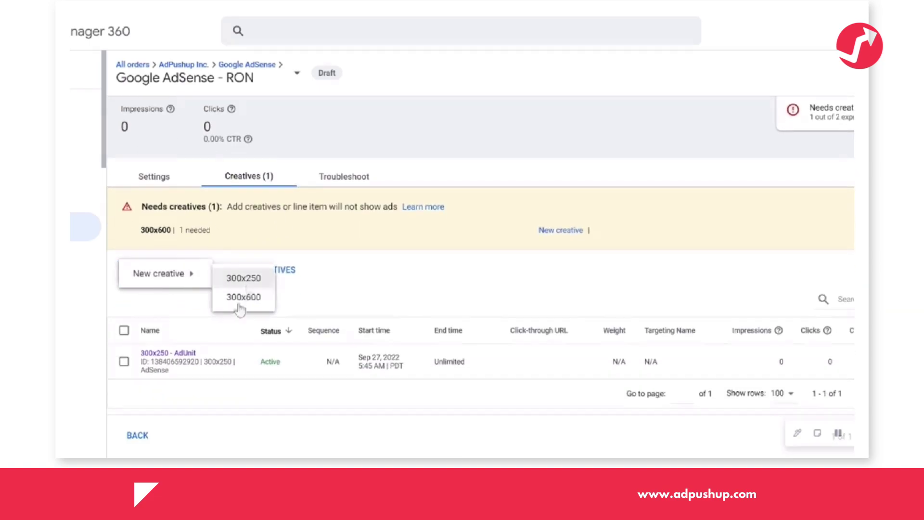
click(253, 298)
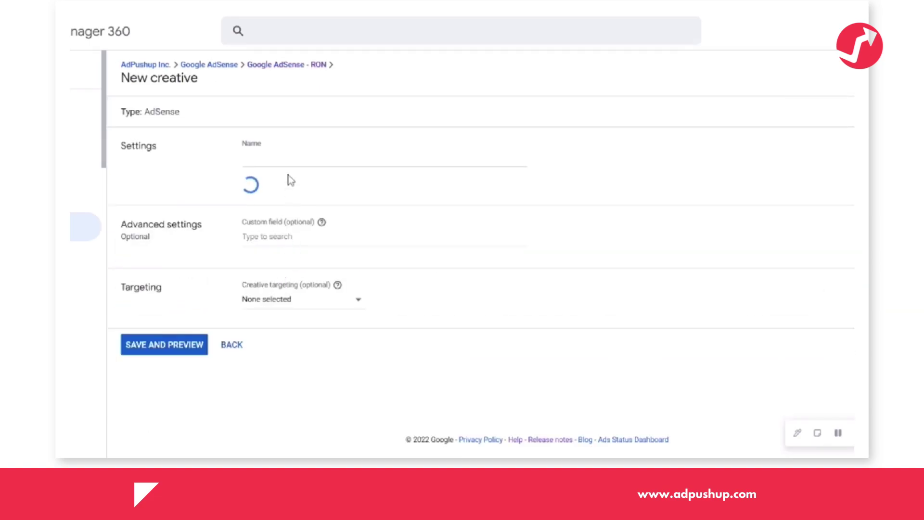
text(300x600 - AdUnit)
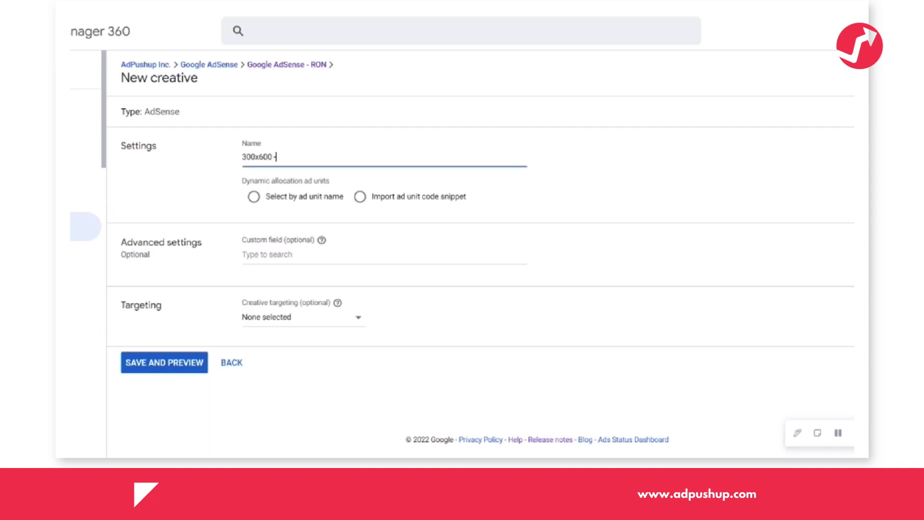
click(304, 207)
click(295, 214)
click(296, 229)
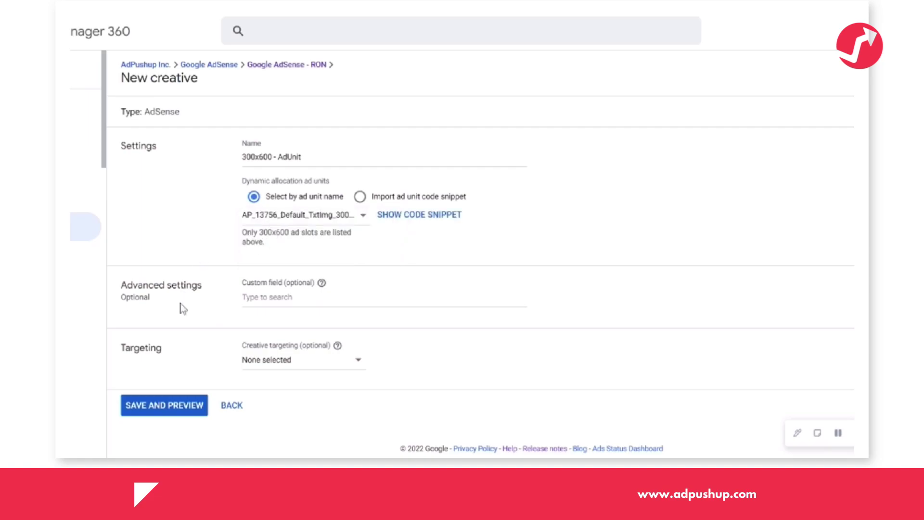
click(173, 411)
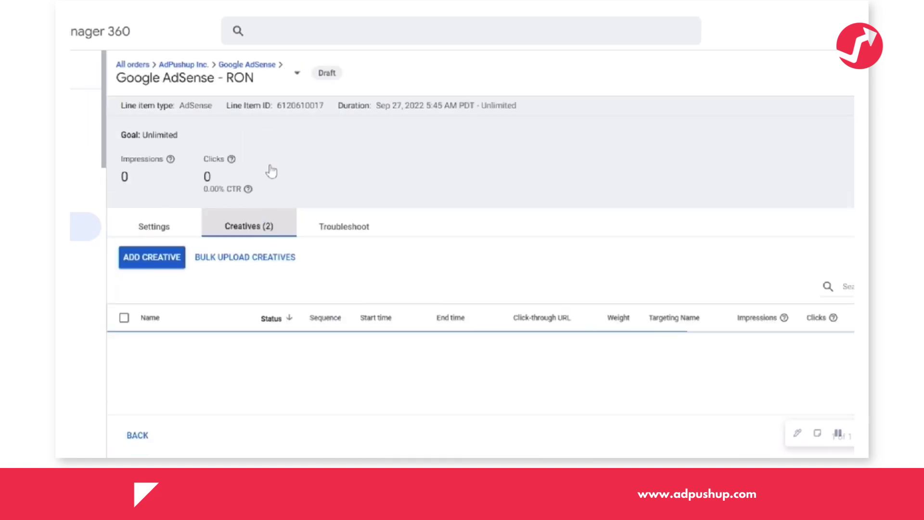
Step: Check 'Maximize revenue of unsold inventory with AdSense' in the network settings and save the change
click(245, 65)
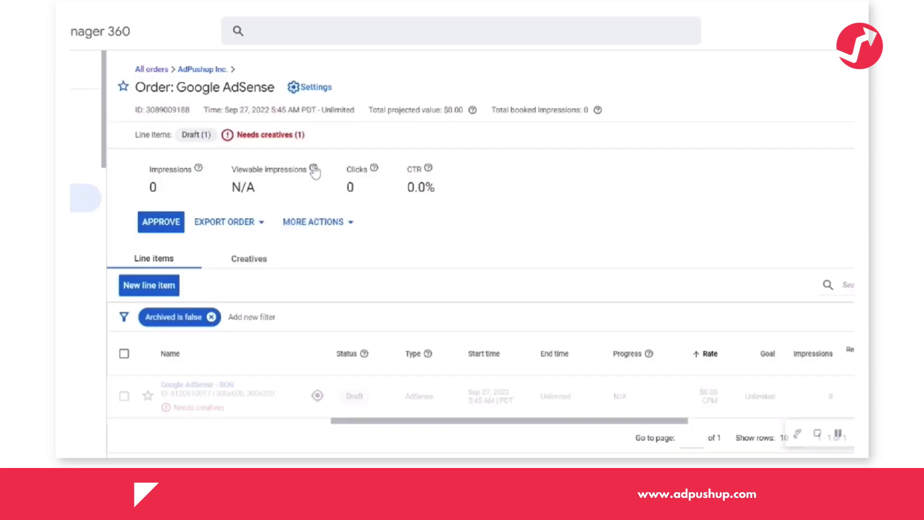
scroll(315, 170, down, 1)
scroll(207, 203, up, 1)
scroll(250, 231, down, 1)
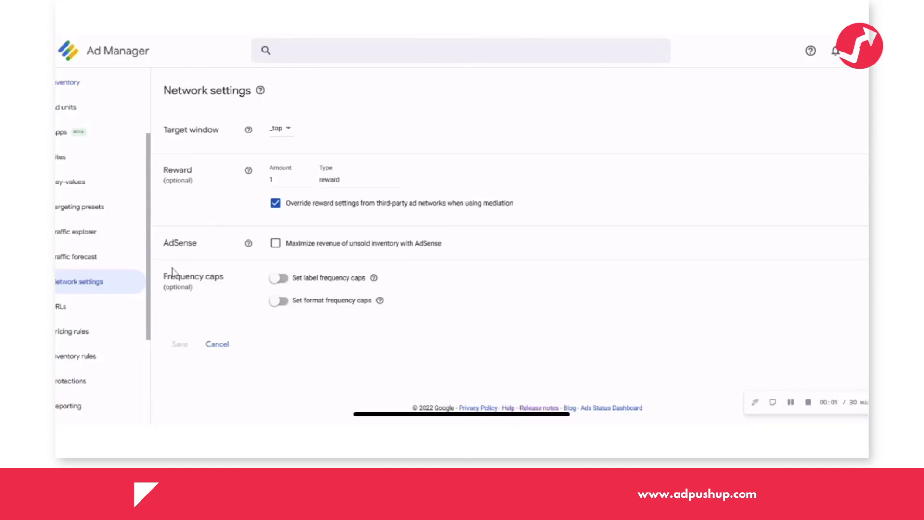
click(276, 243)
click(176, 345)
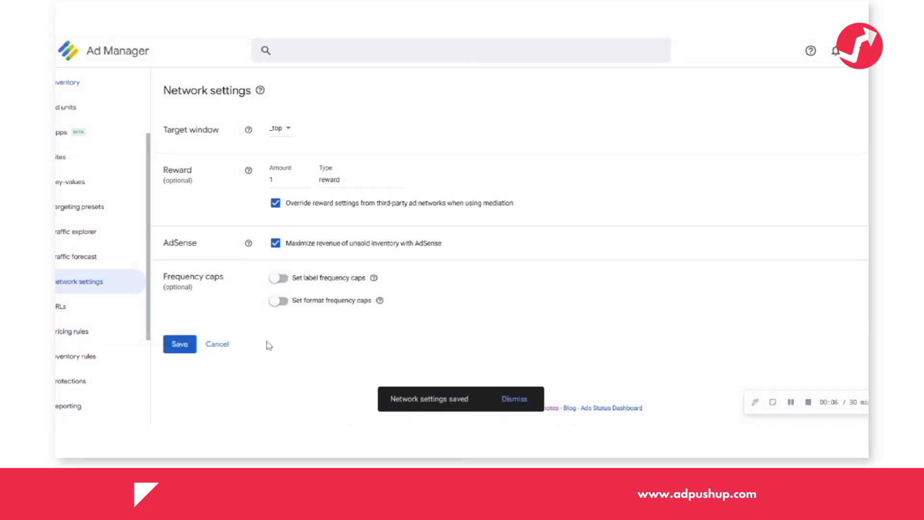